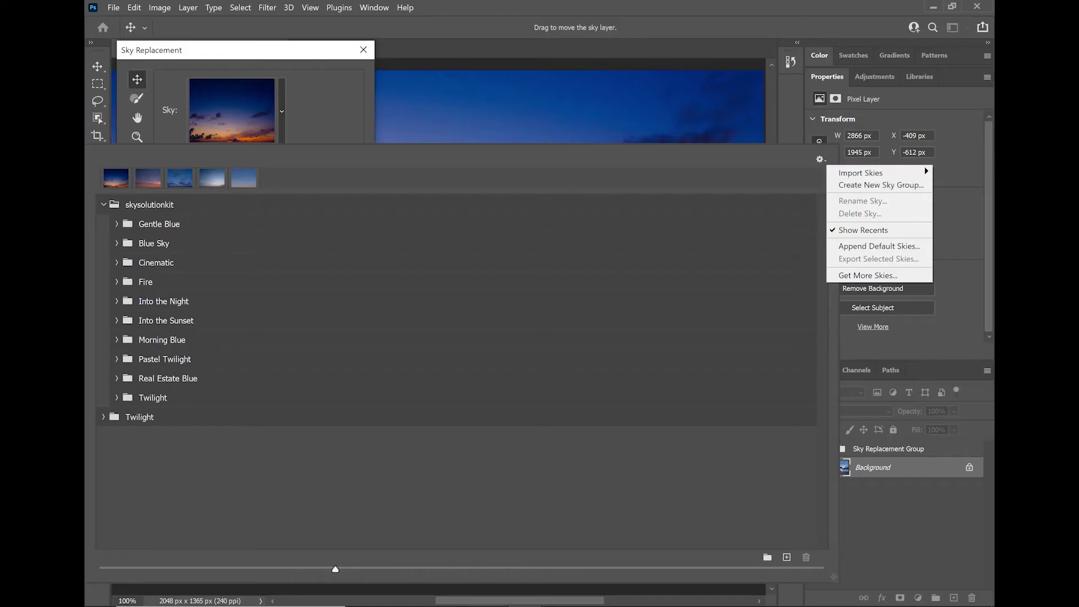
- Open Adobe's page for getting more skies and look through the downloadable sky packs, from Sunsets to Storms
click(876, 275)
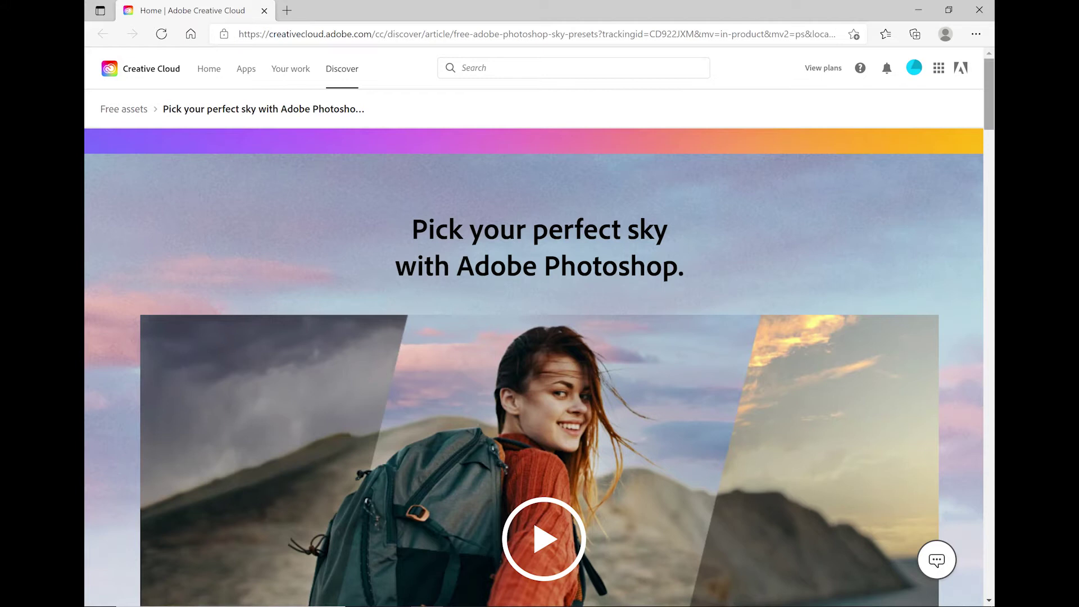
scroll(539, 368, down, 10)
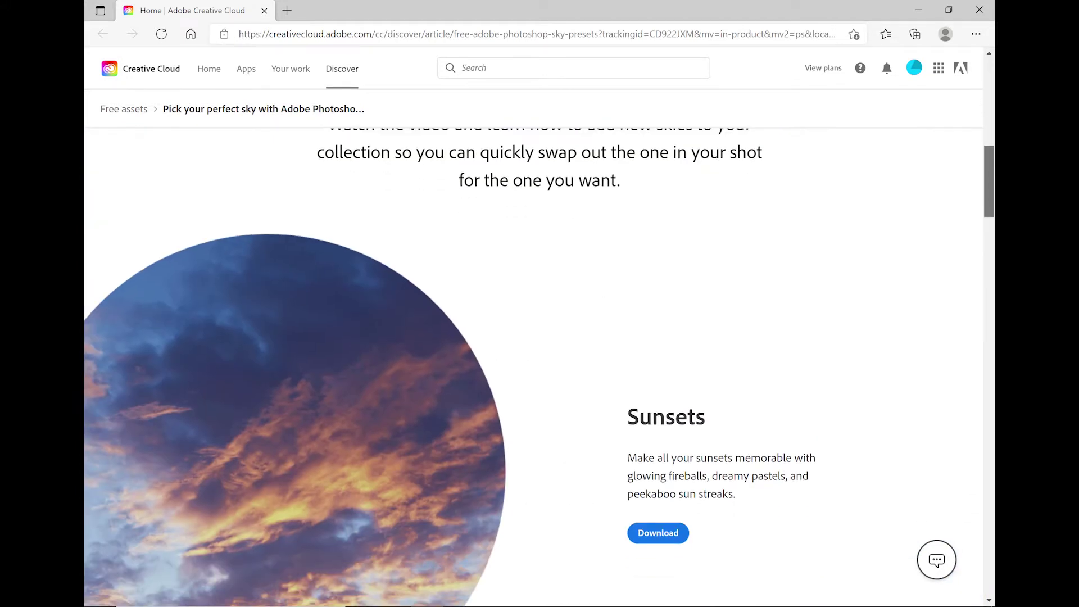
scroll(539, 367, down, 6)
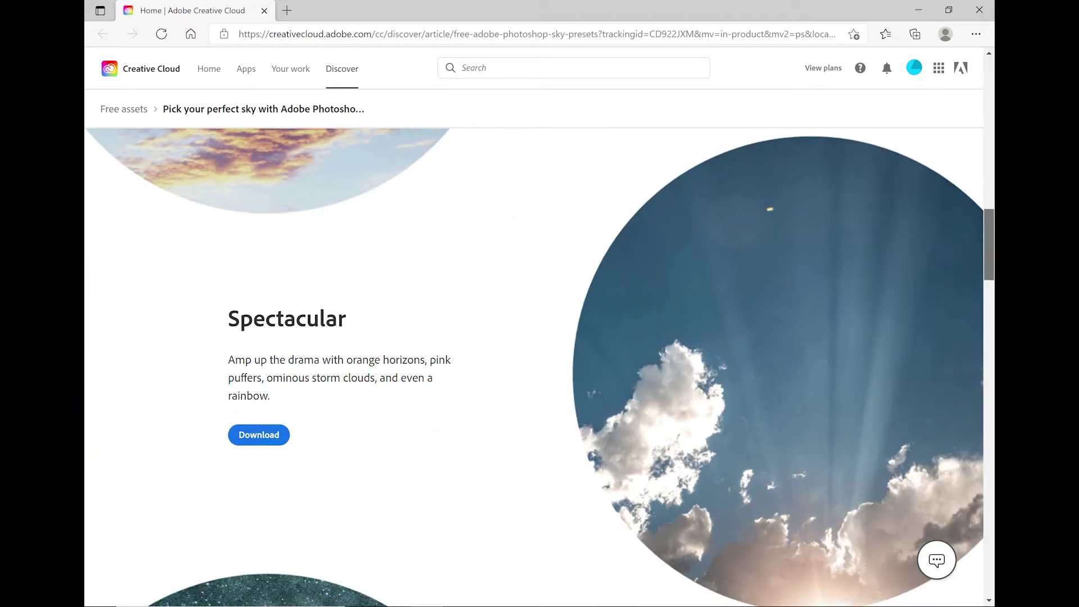
scroll(539, 367, down, 8)
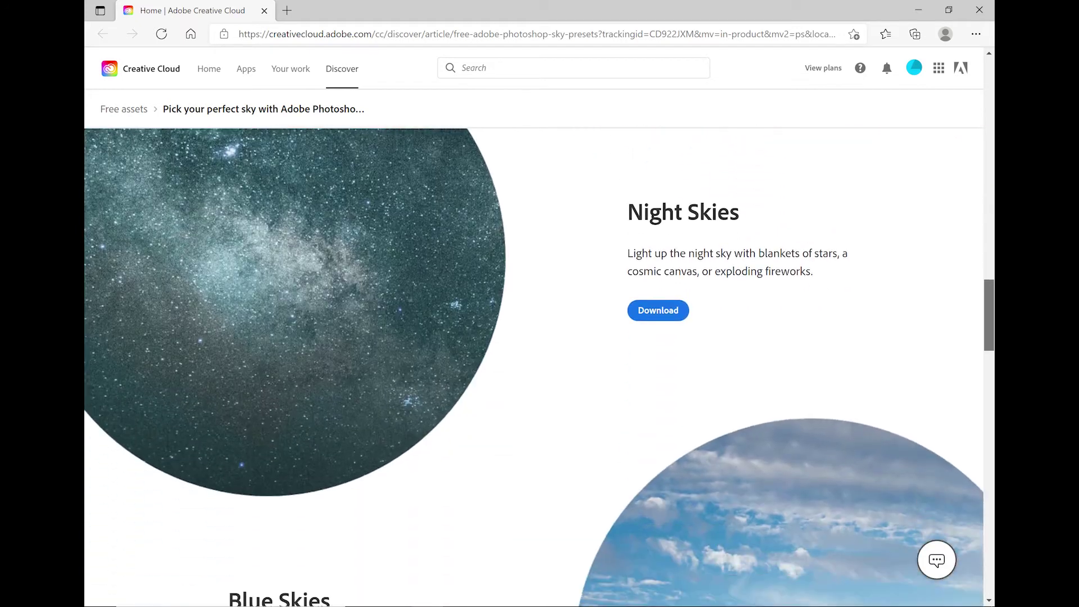
scroll(539, 368, down, 9)
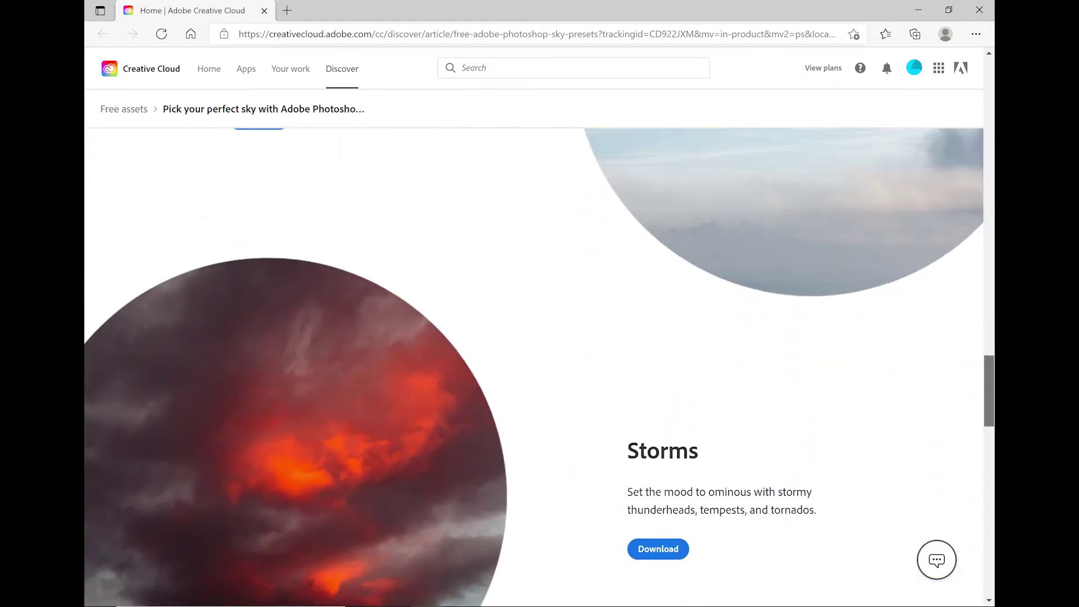
scroll(540, 367, down, 4)
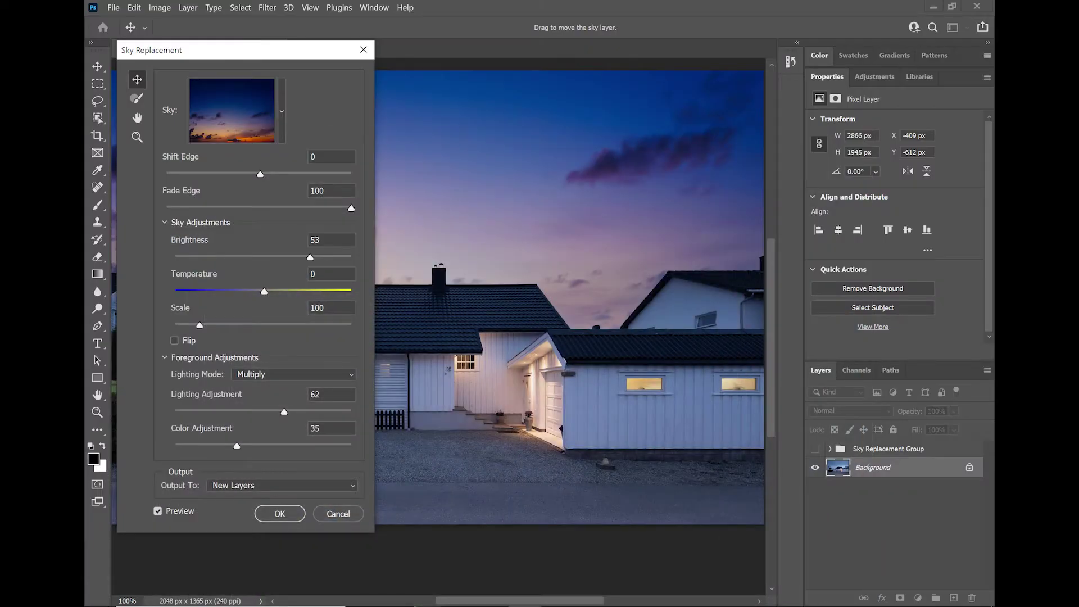
- Import the downloaded Sunsets_Pack_1 (2).sky preset file into the Sky Replacement sky library
click(282, 111)
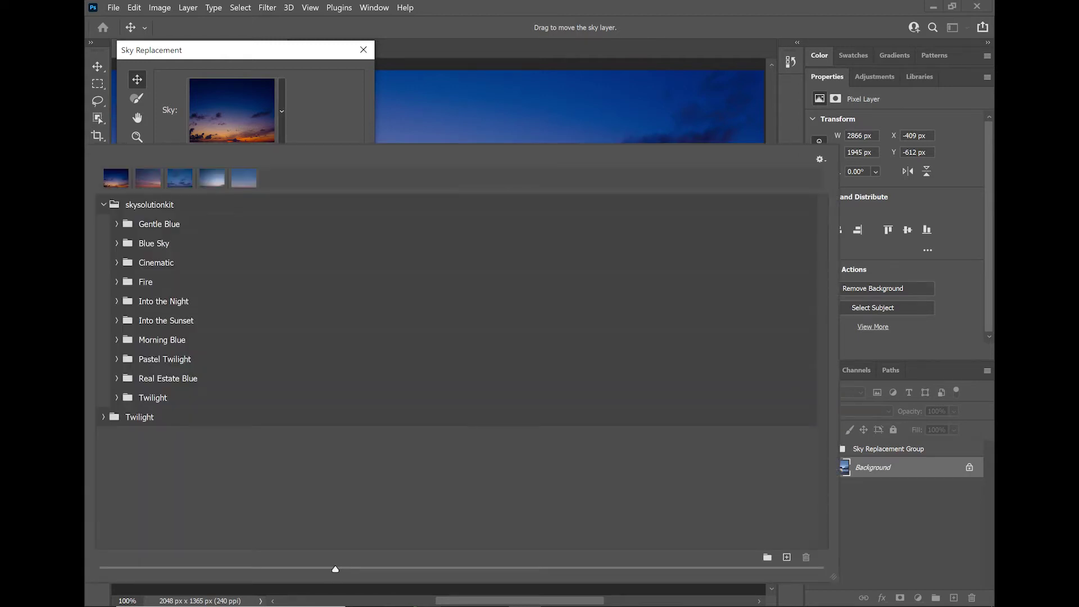
click(820, 160)
mouse_move(861, 173)
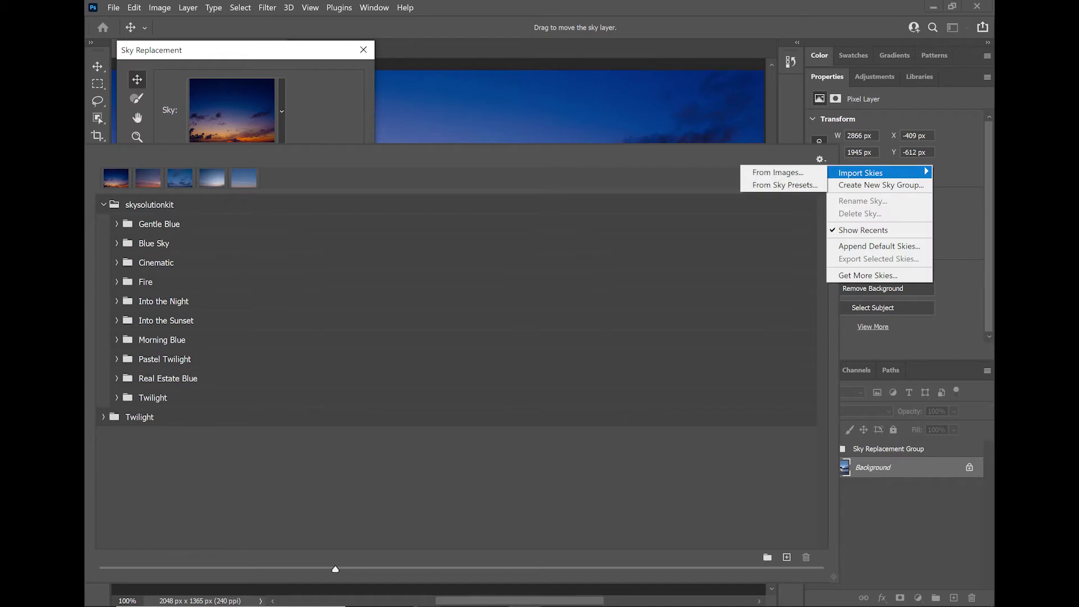
click(785, 186)
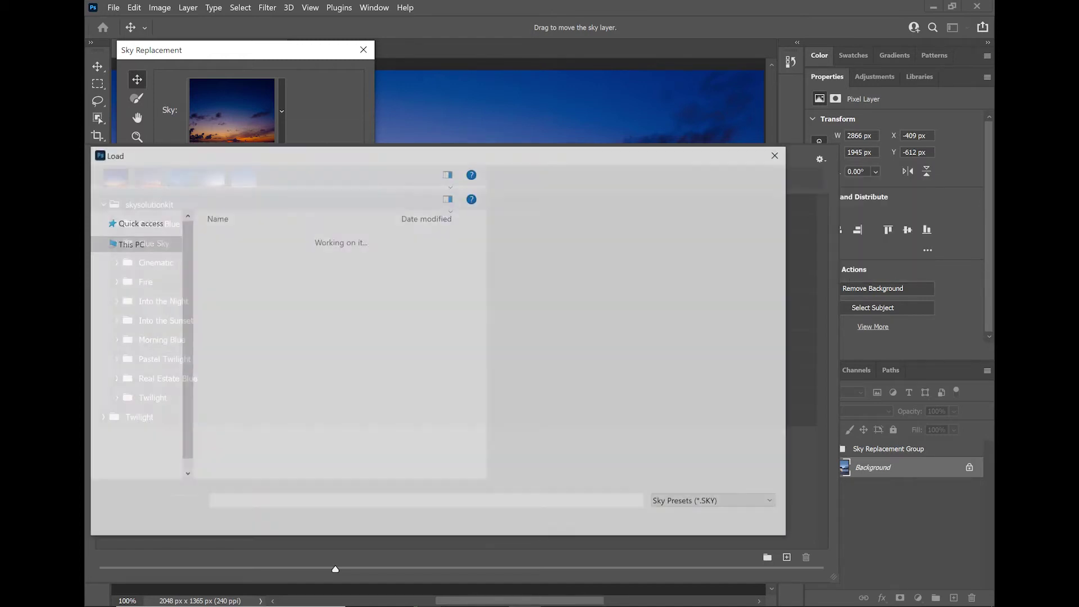
click(260, 254)
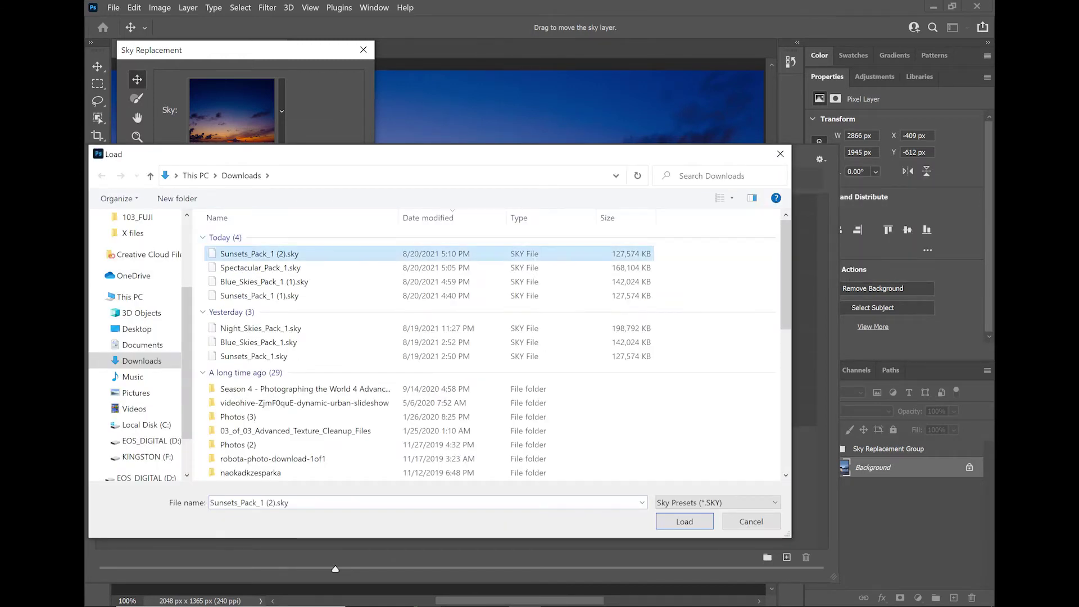
click(685, 522)
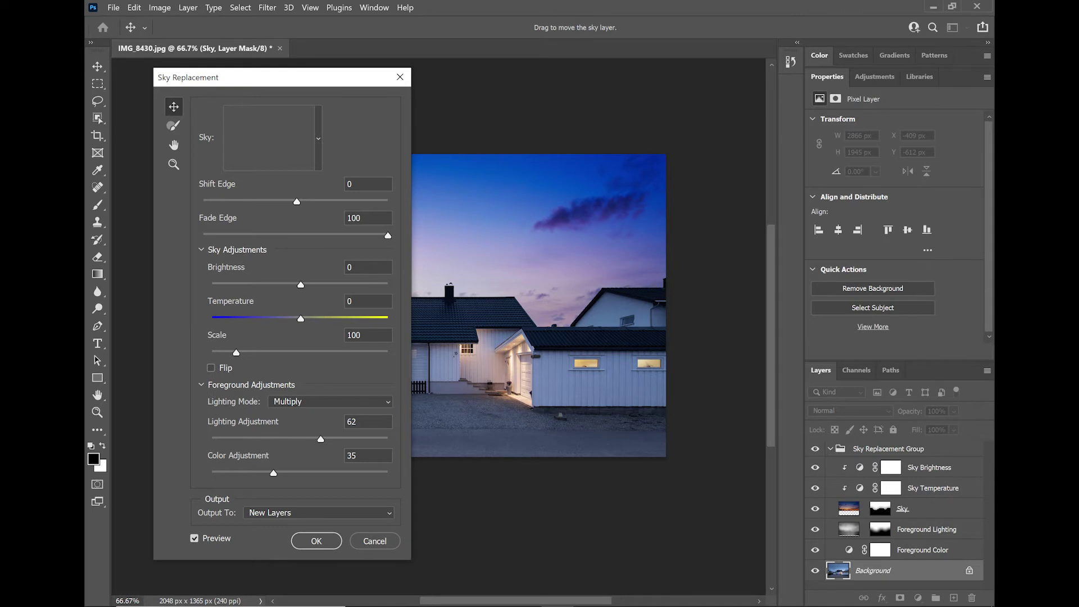
- Import the images ssk-twilight-1 through ssk-twilight-5 from the Twilight folder as new skies in Sky Replacement
click(319, 138)
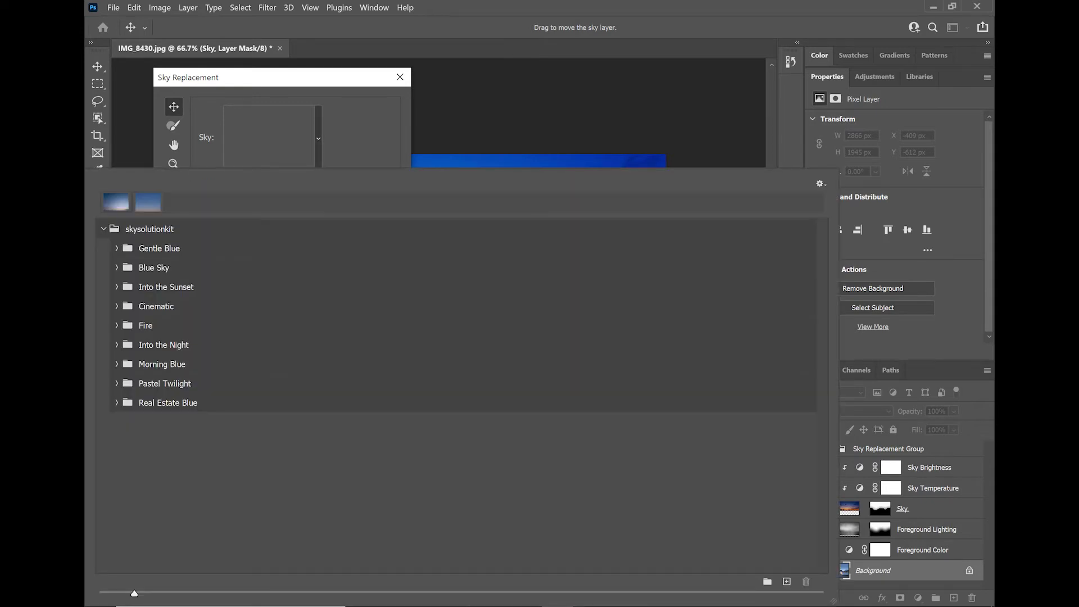
click(821, 184)
mouse_move(861, 197)
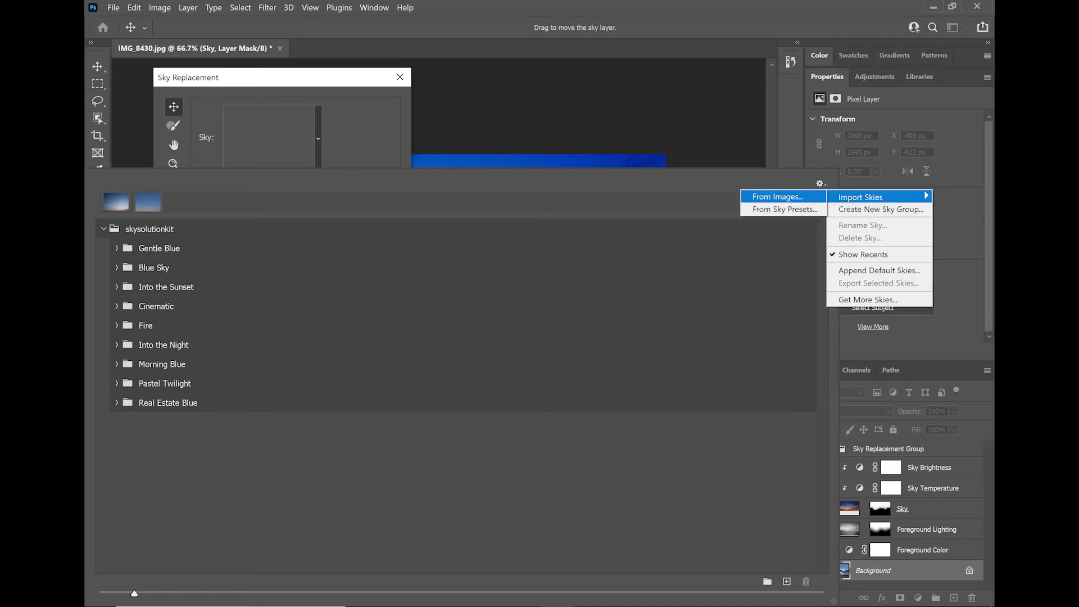
click(778, 197)
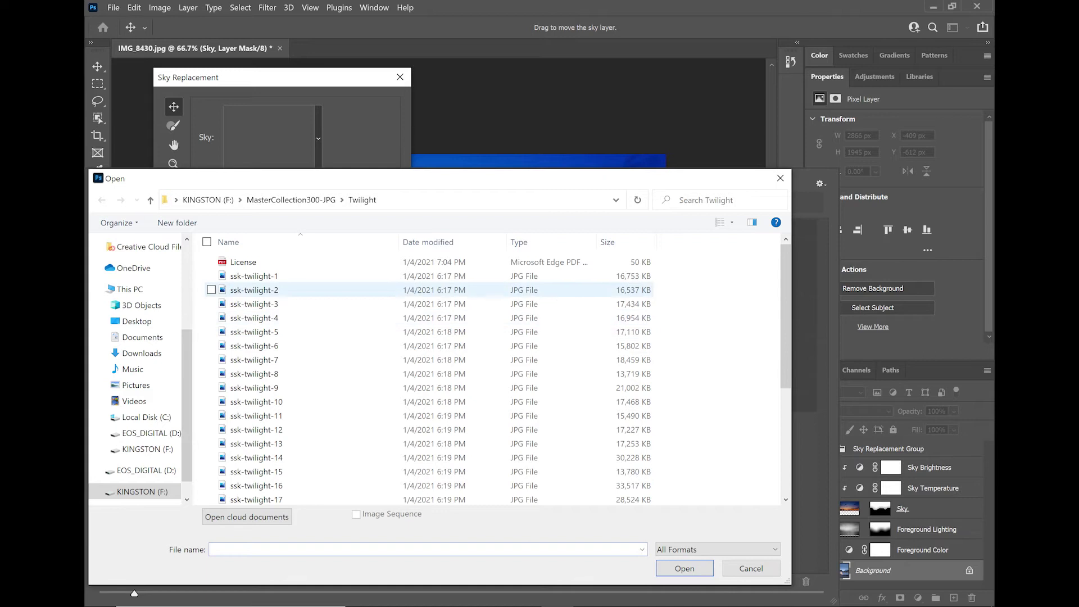
click(253, 276)
shift+click(253, 333)
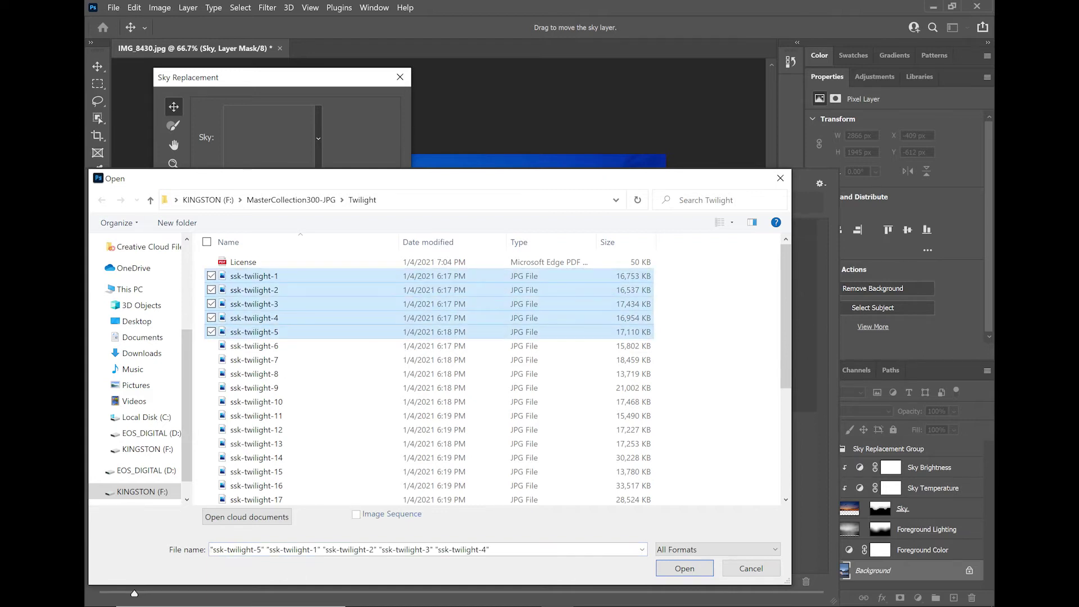
click(685, 568)
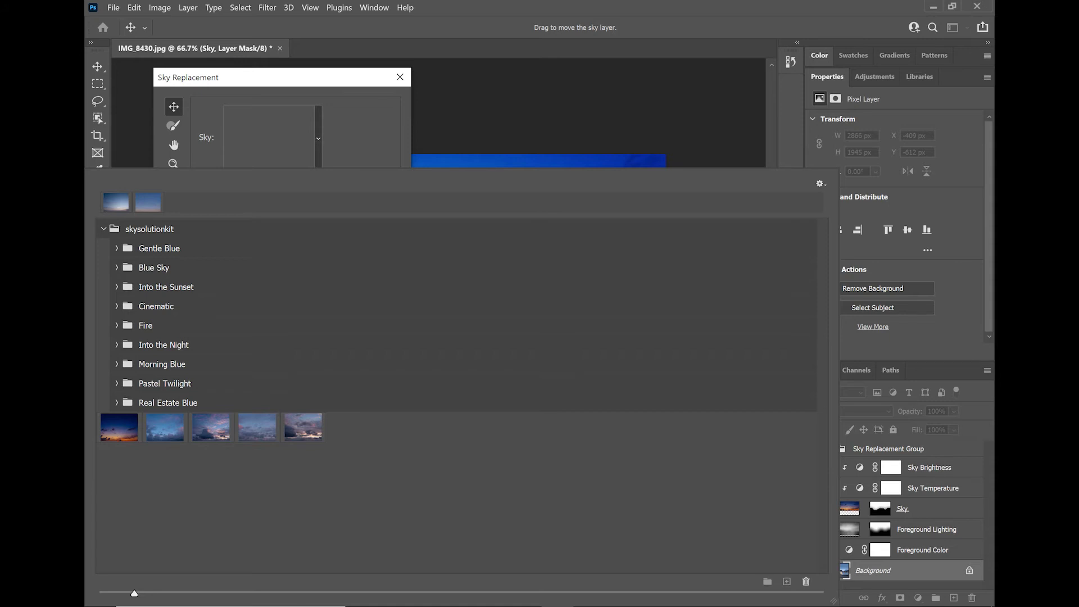
- Group the five imported twilight skies into a new sky group named "Twlight" and collapse the group
click(119, 427)
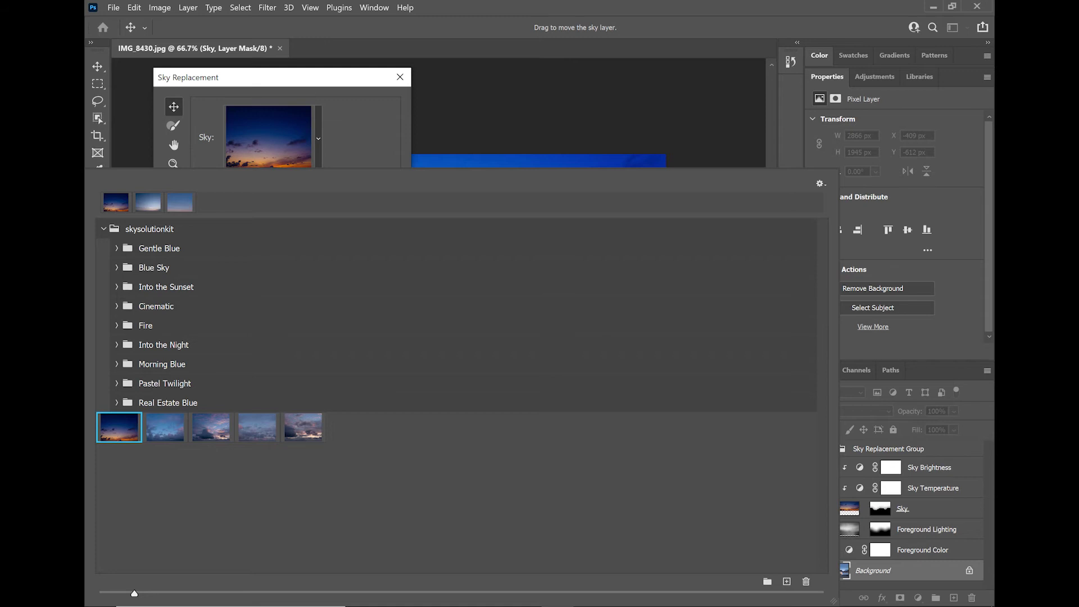
click(303, 428)
shift+click(118, 427)
click(767, 581)
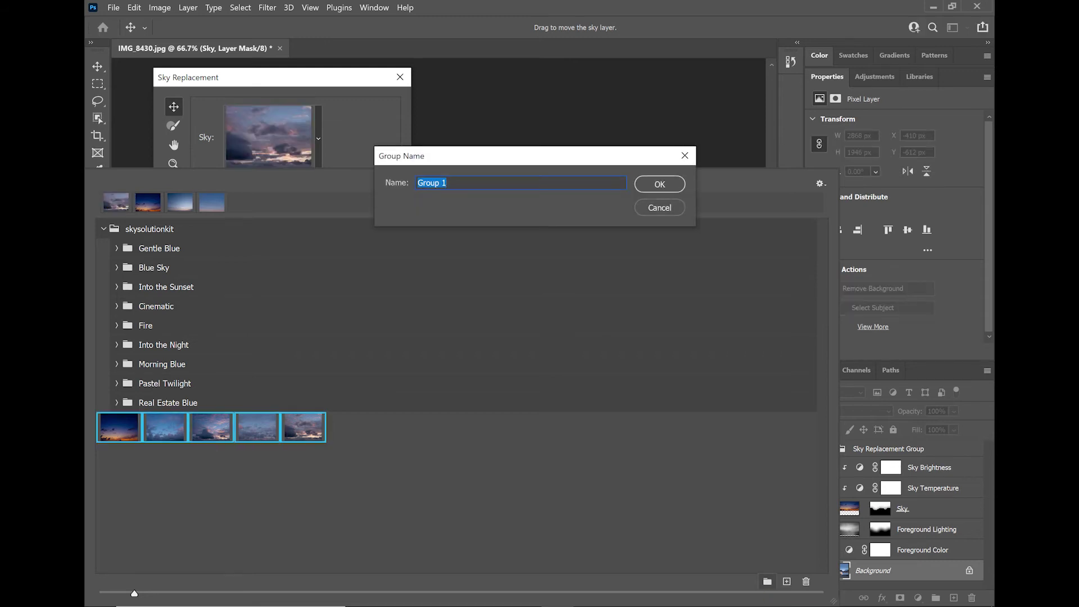
text(Twlight)
key(Return)
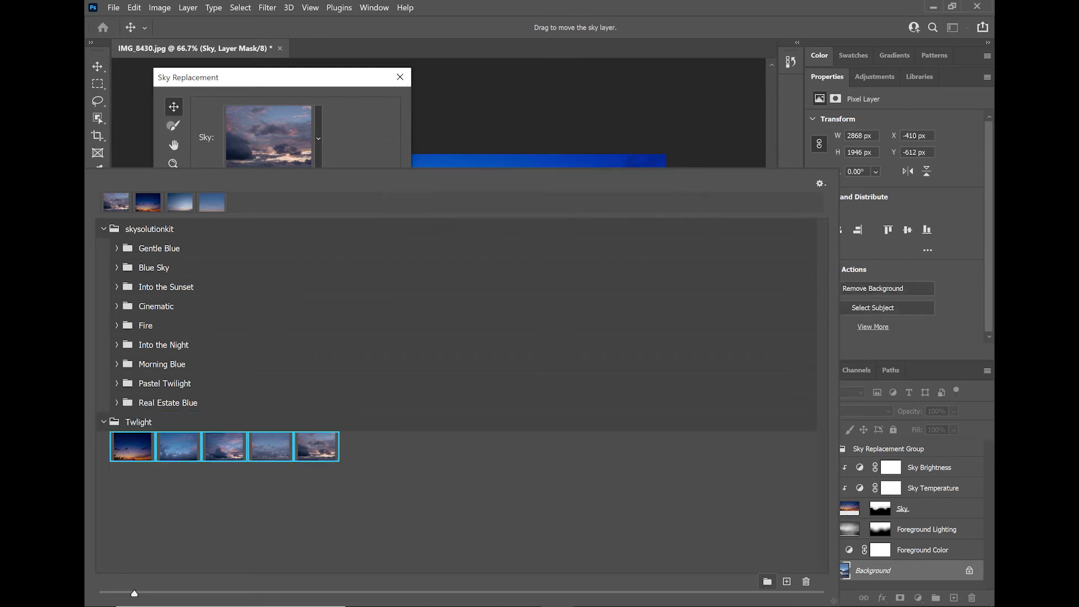
click(103, 423)
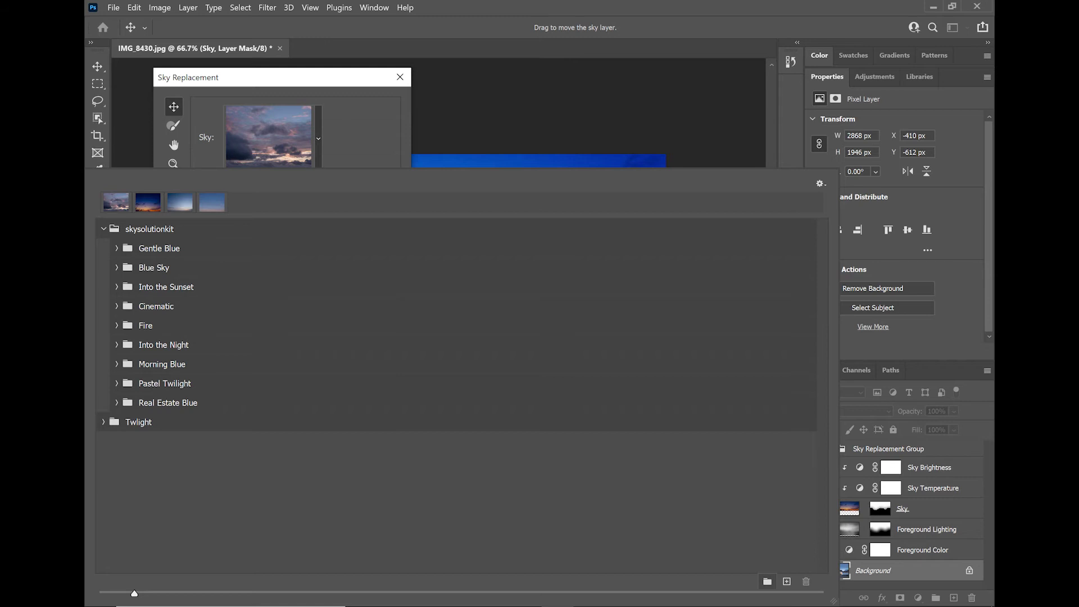
- Select all sky groups from skysolutionkit through Twlight and view the sky library options available for the selection
click(149, 230)
shift+click(138, 422)
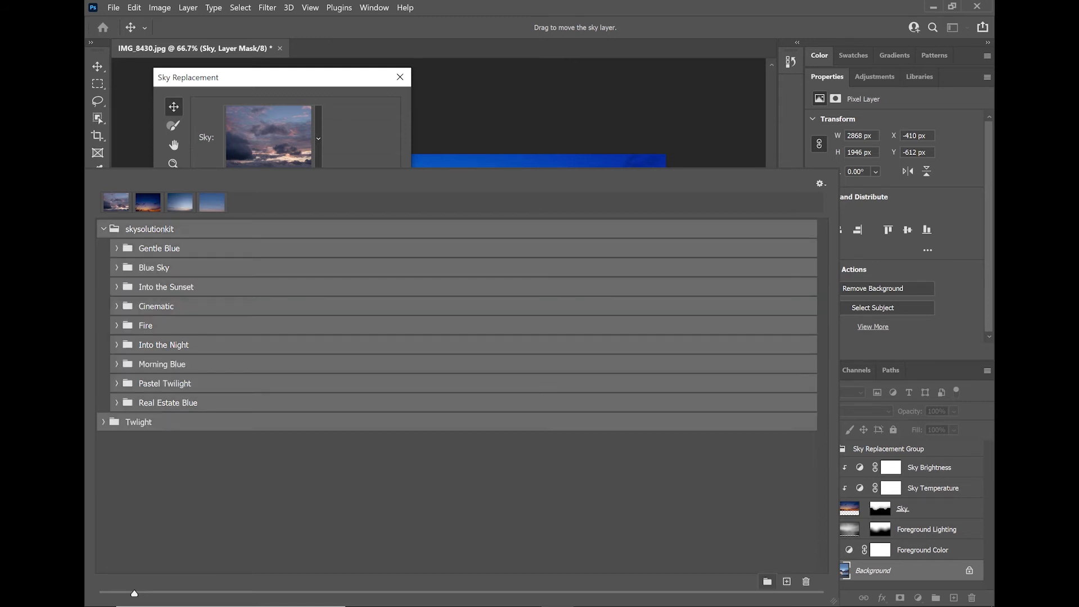
click(821, 184)
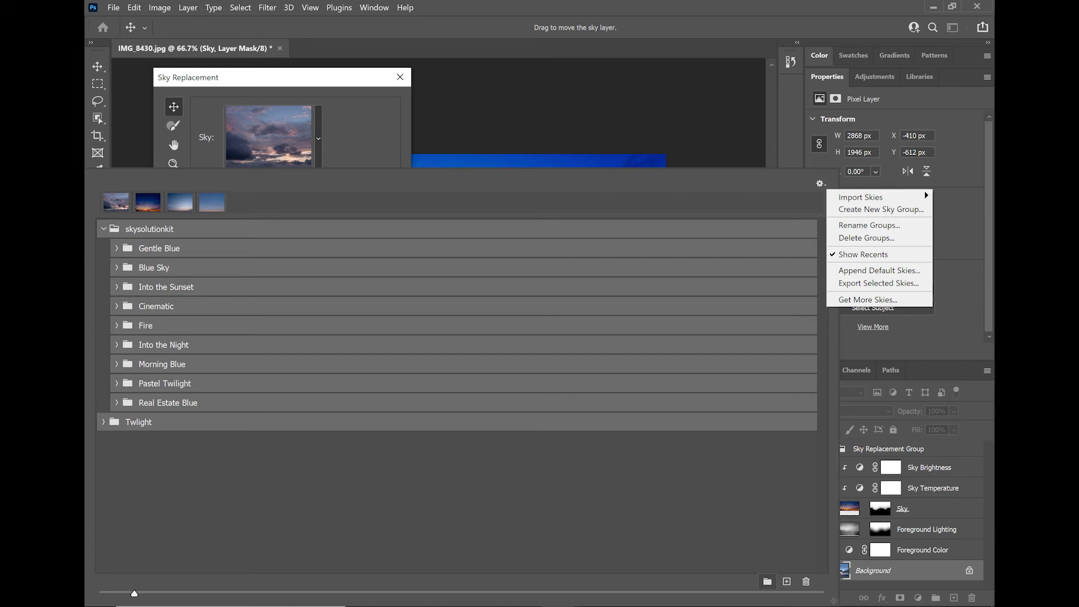
click(117, 248)
click(117, 249)
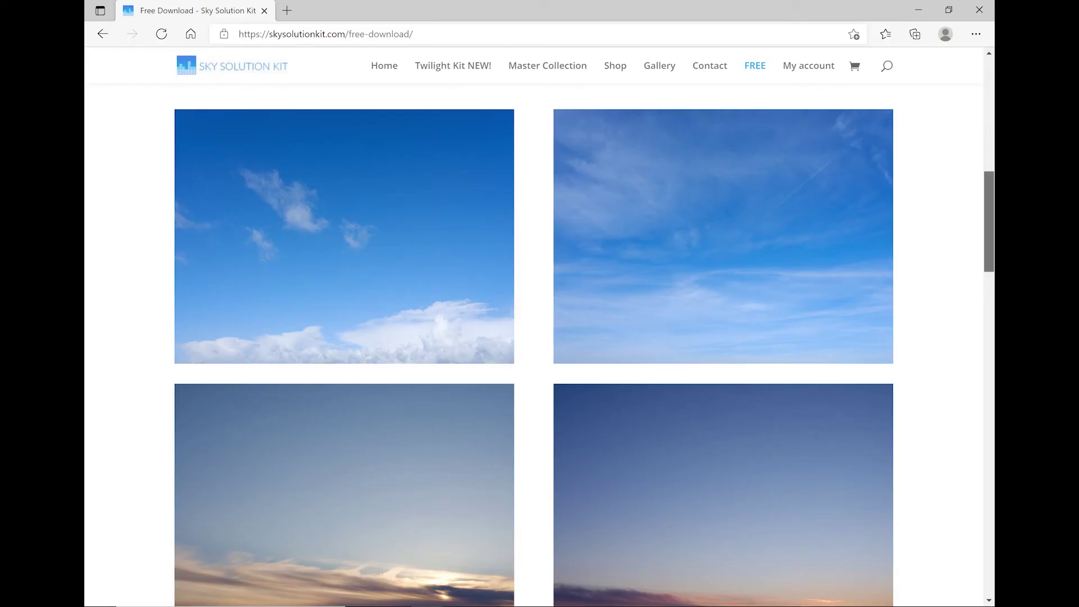
- Switch to the browser and look through the free sky images on Sky Solution Kit's free download page
scroll(540, 337, down, 11)
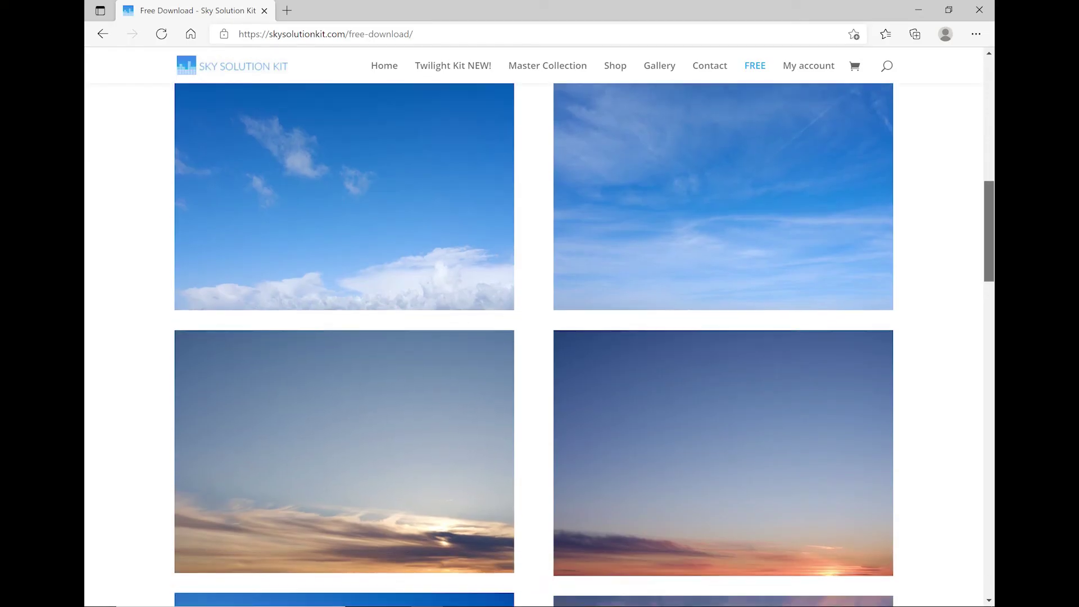
scroll(539, 337, down, 16)
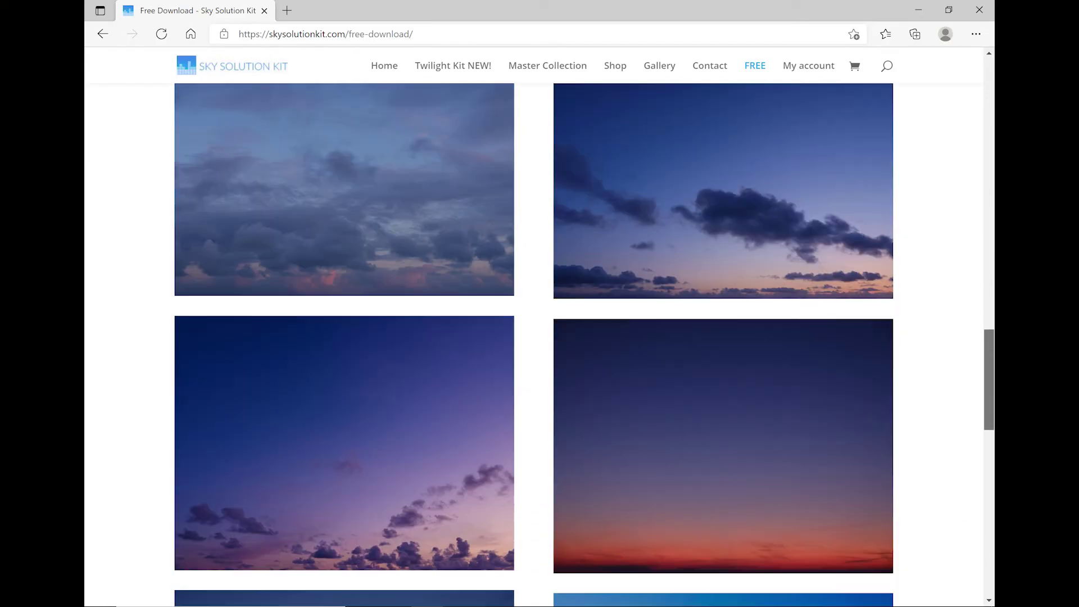
scroll(540, 337, down, 6)
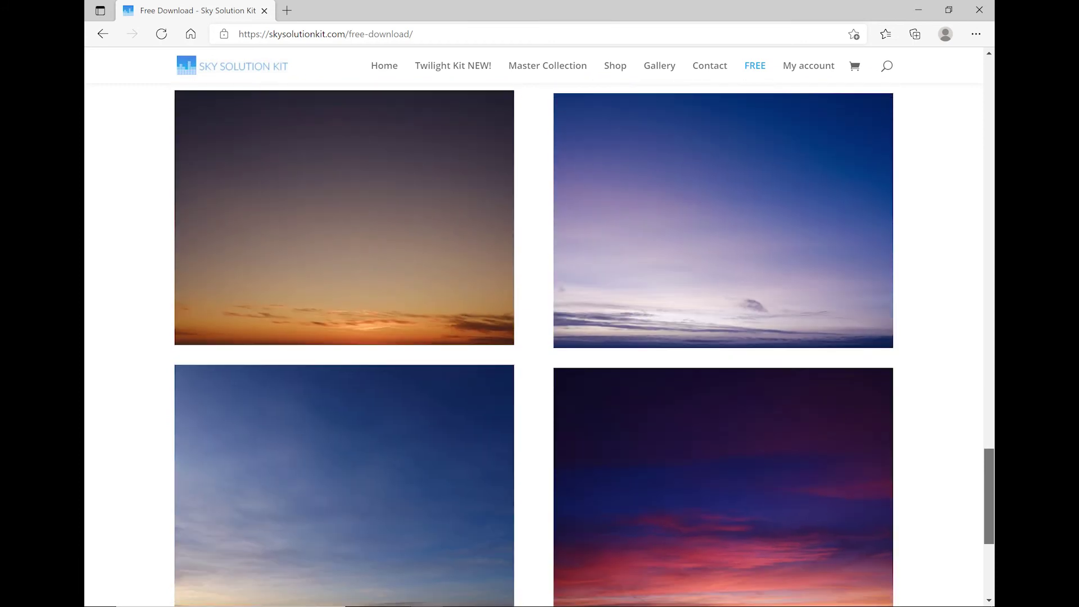
scroll(540, 337, up, 10)
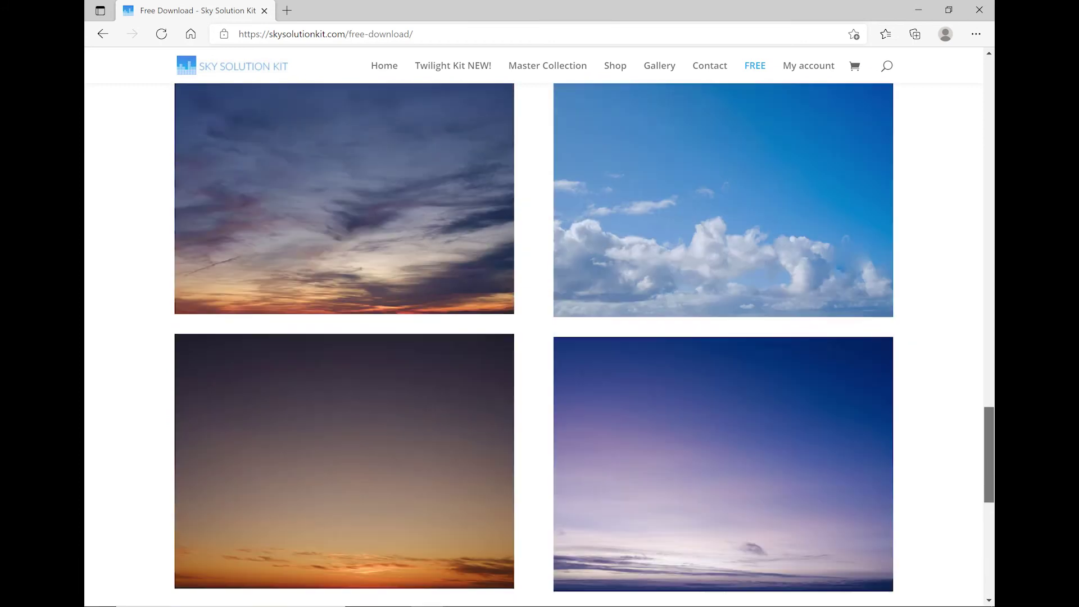